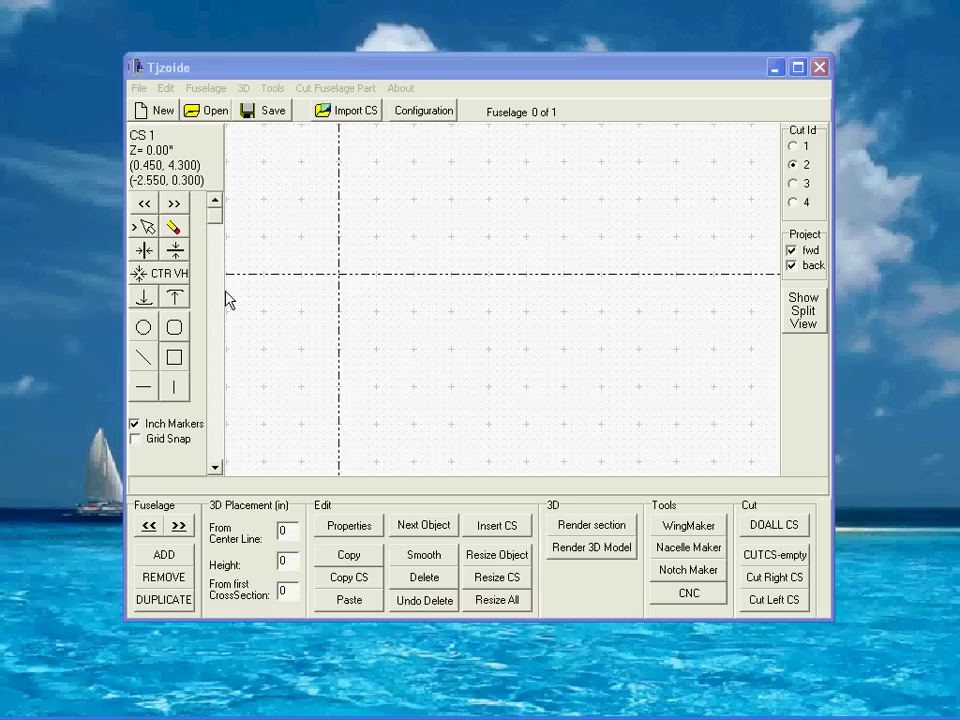
Step: Draw a centred rounded rectangle about 2.7 by 2.3 in on cross section 1 and assign it cut id 1
left_click(174, 328)
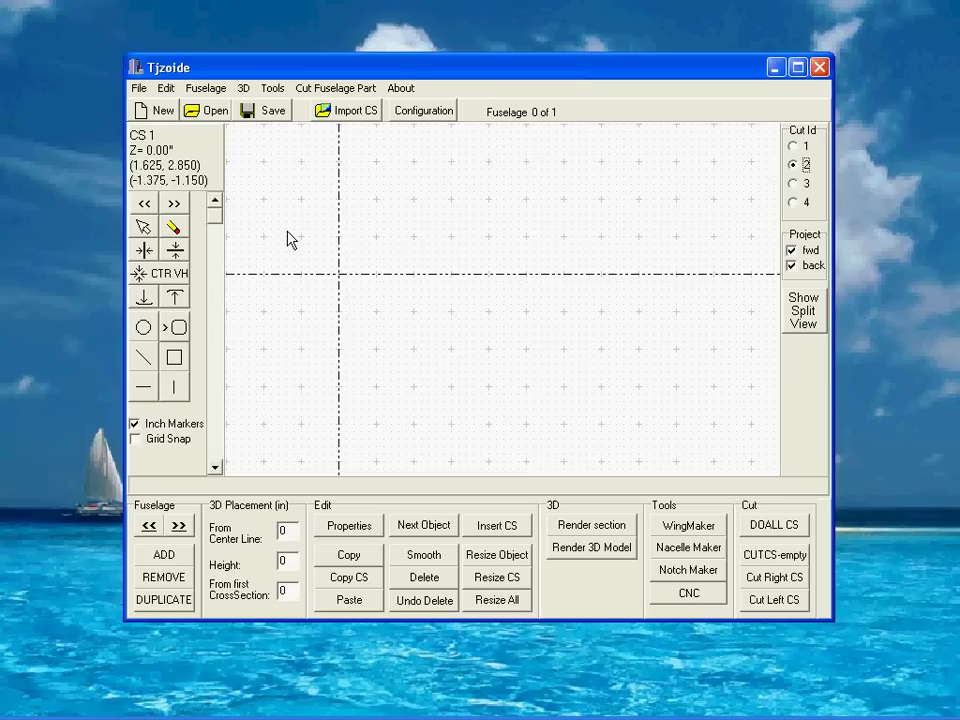
left_click_drag(288, 232, 392, 326)
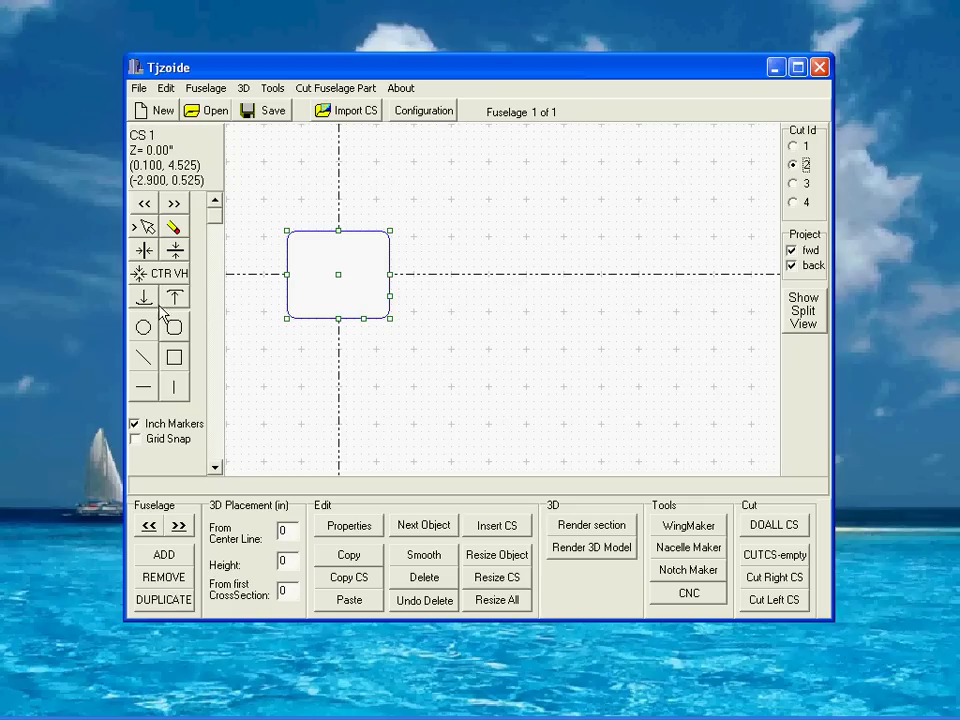
left_click(794, 146)
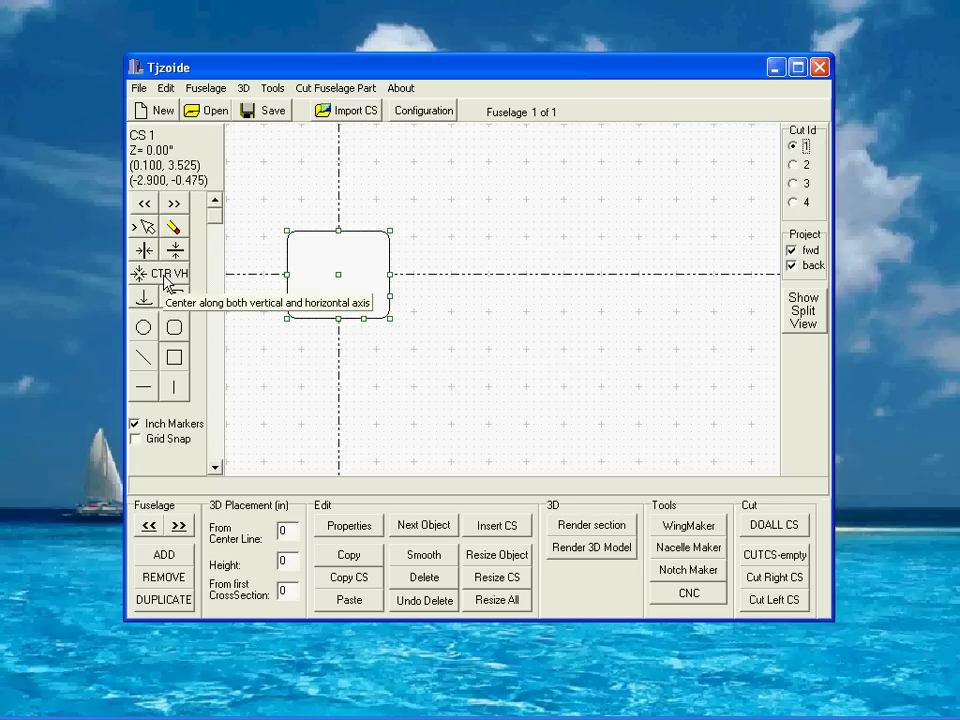
Step: Draw a centred rounded rectangle about 1.8 by 1.5 in inside the first one and assign it cut id 2
left_click(174, 338)
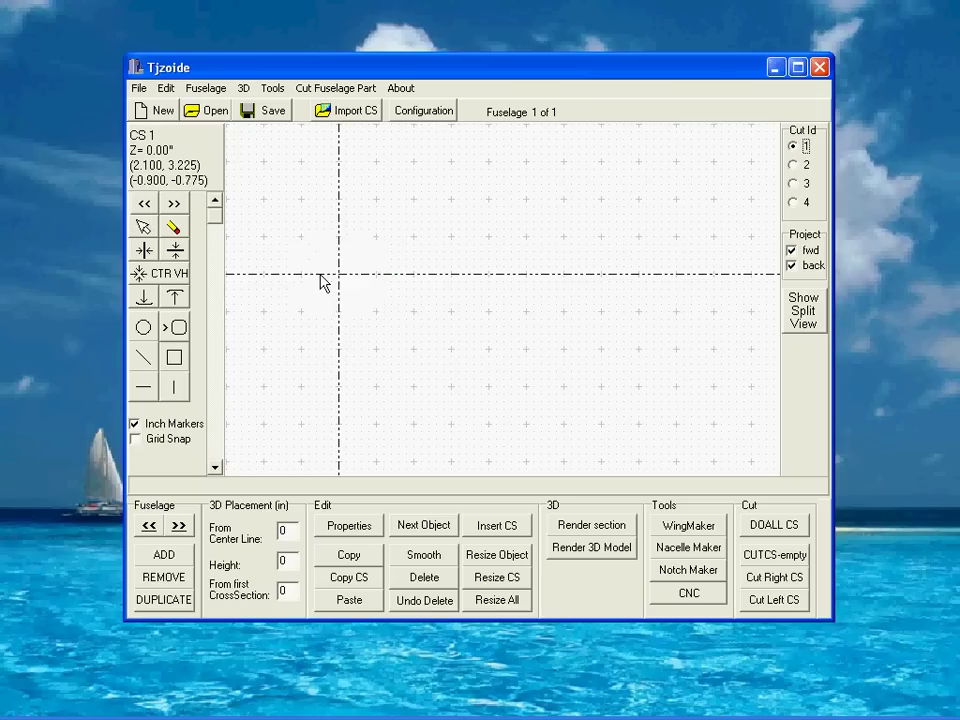
mouse_move(305, 244)
left_mouse_down()
mouse_move(369, 285)
mouse_move(374, 301)
left_mouse_up()
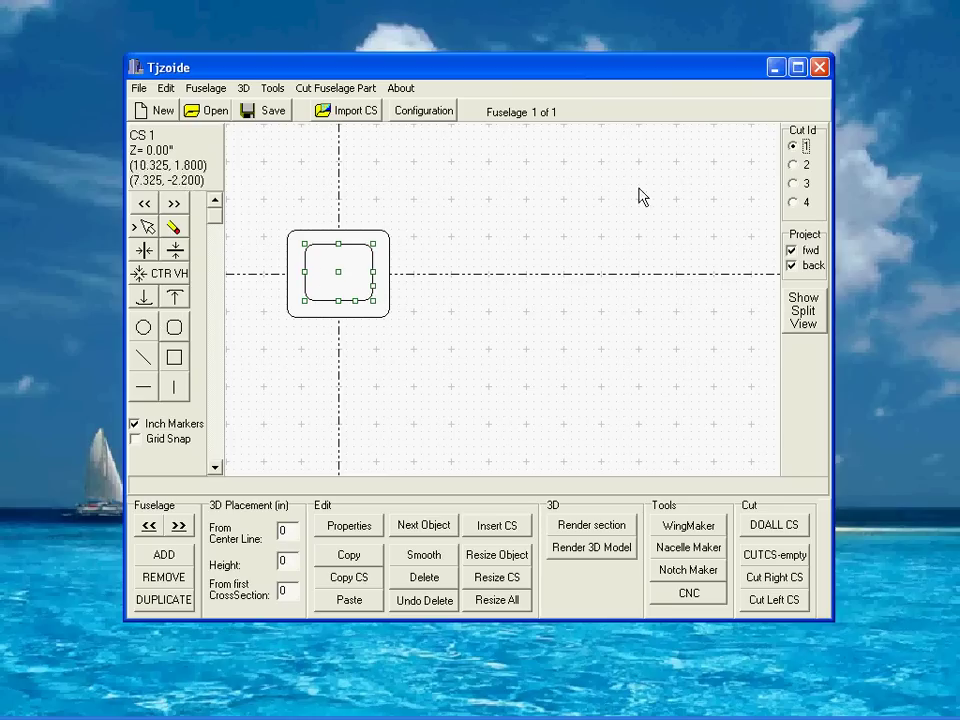
left_click(797, 168)
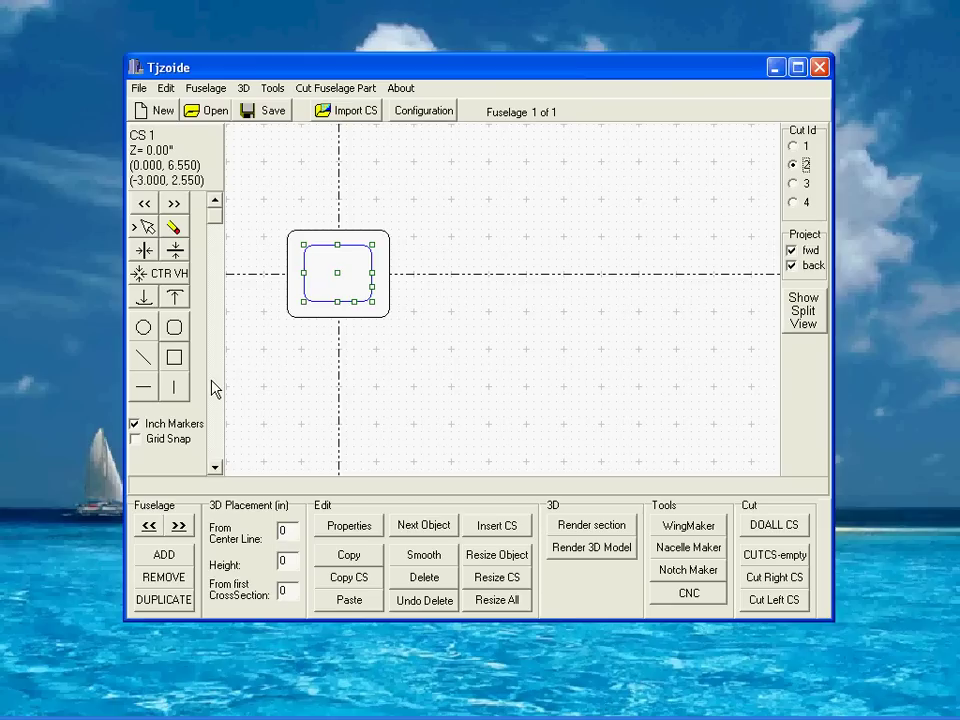
Step: On cross section 3, draw a rounded rectangle about 2.5 by 4.5 in, centre it on both axes, and assign it cut id 1
left_click(215, 260)
left_click(215, 260)
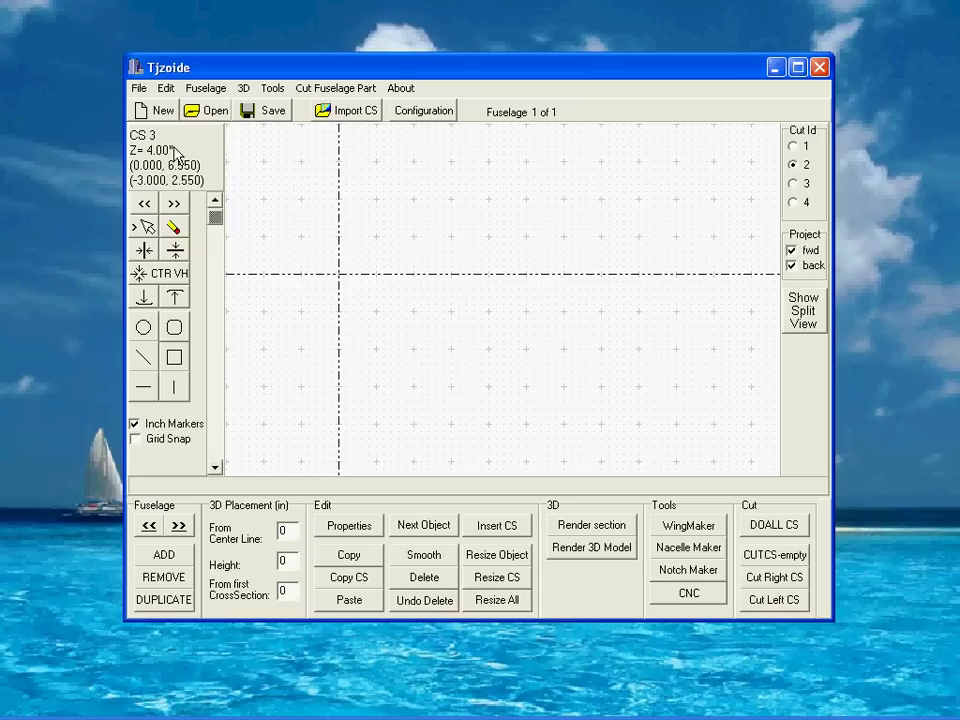
left_click(174, 333)
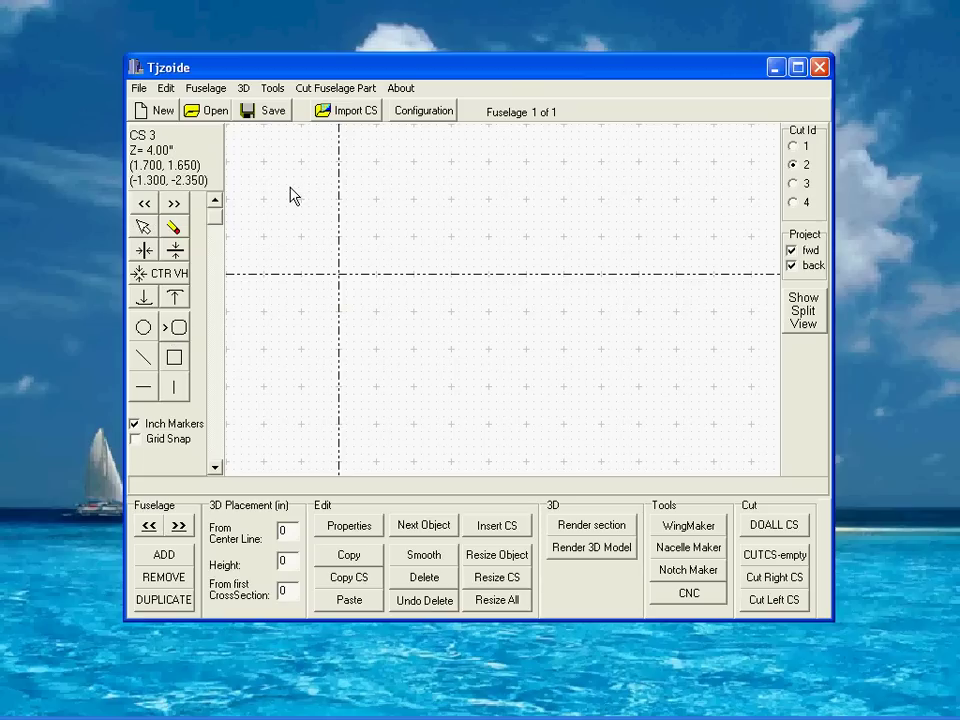
left_click_drag(290, 186, 386, 353)
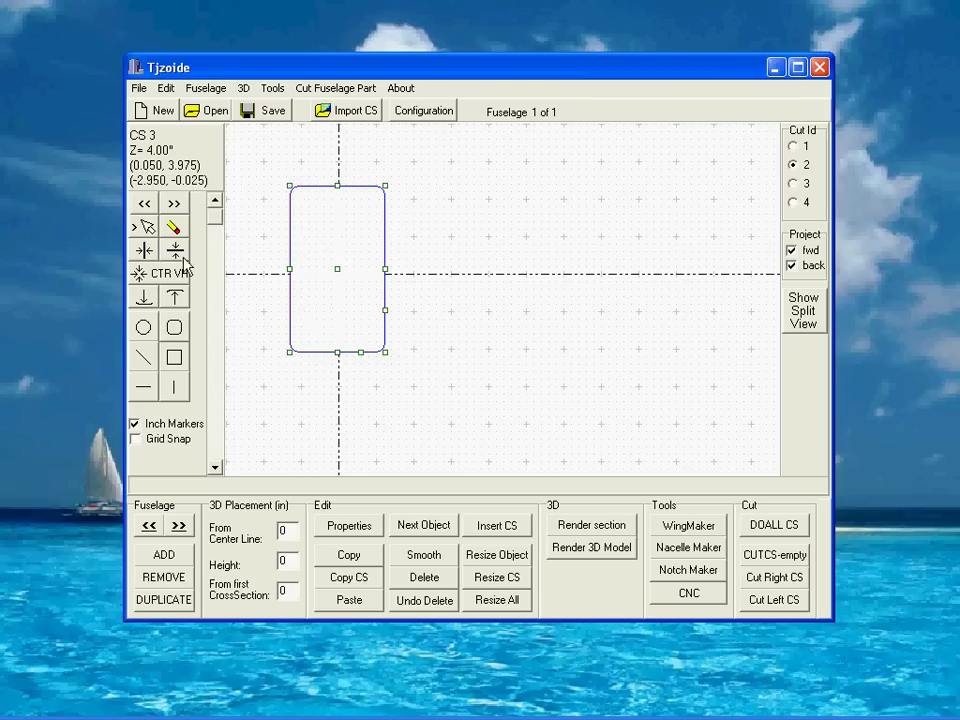
left_click(166, 283)
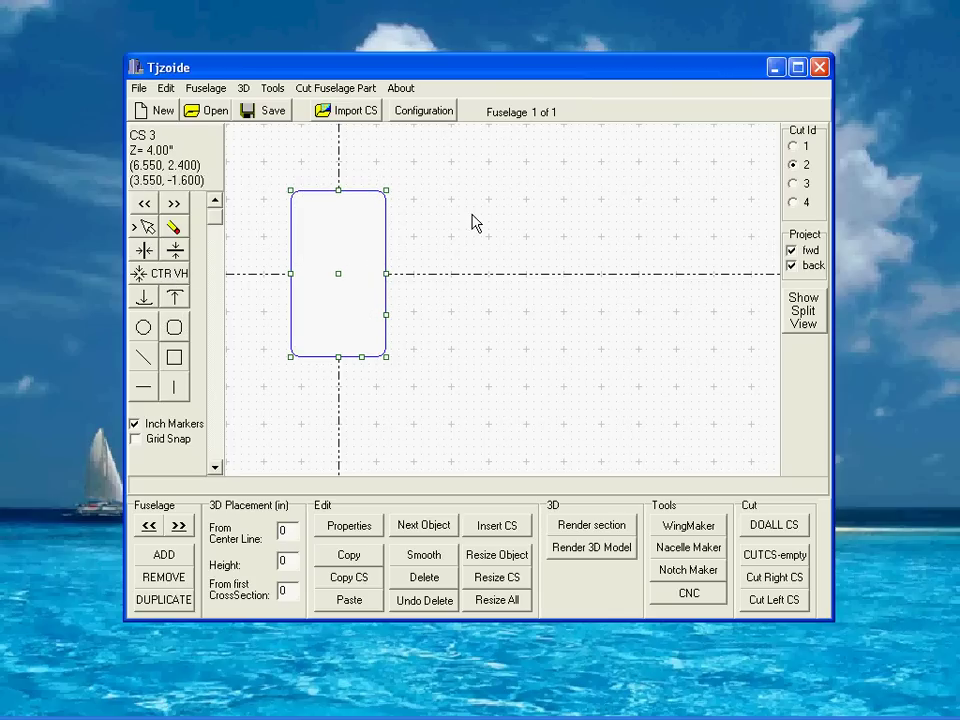
left_click(797, 147)
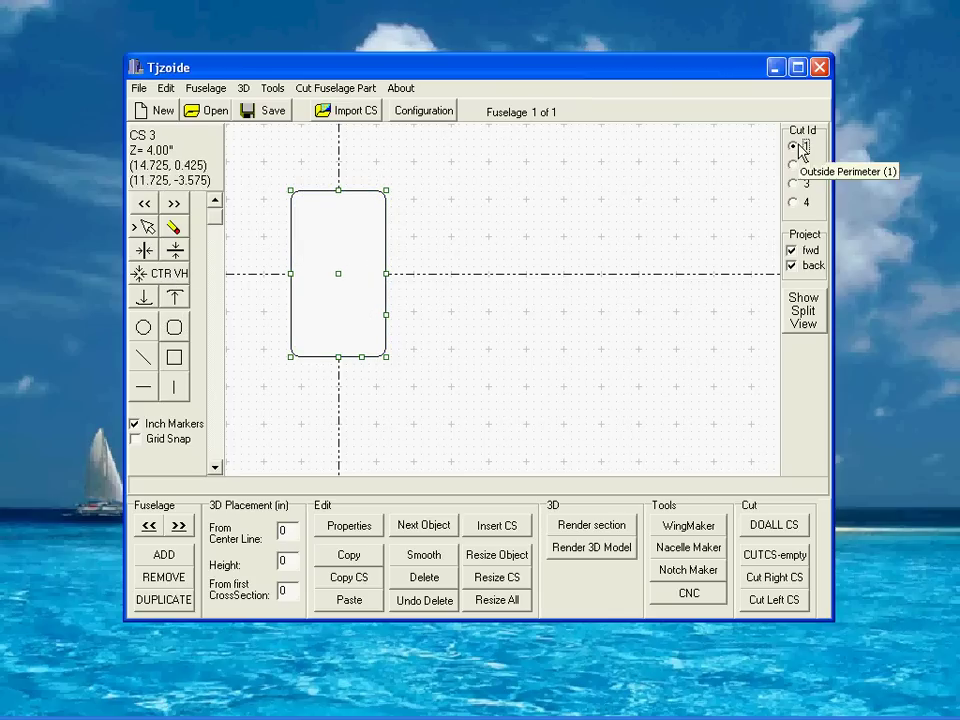
Step: Draw an inner rounded rectangle about 1.8 by 3.4 in on cross section 3, centre it on both axes, and assign cut id 2
left_click(174, 327)
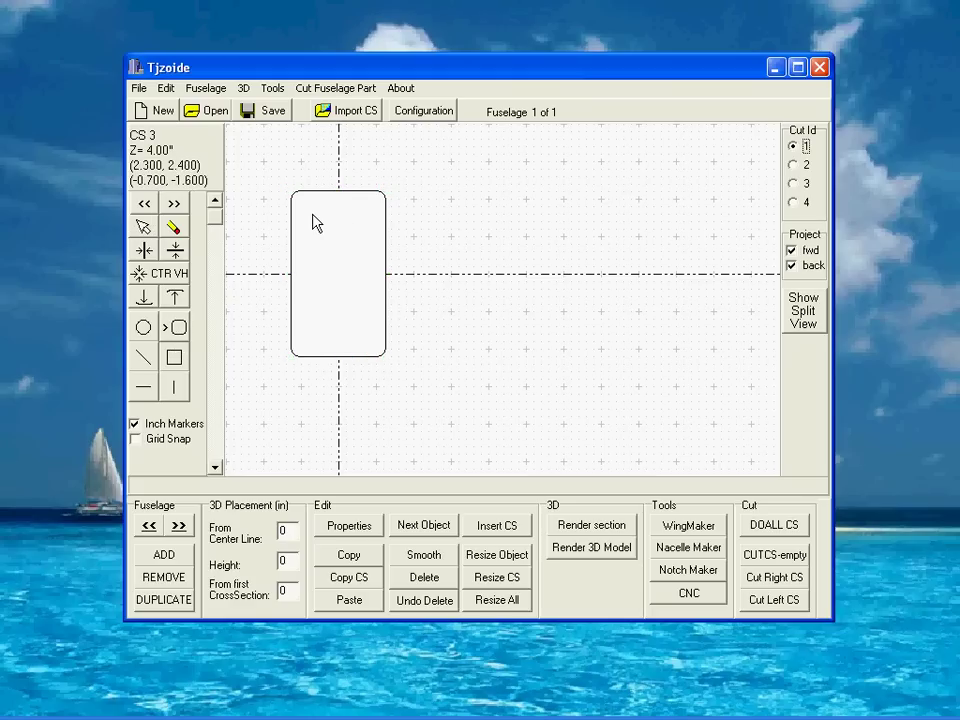
mouse_move(307, 210)
left_mouse_down()
mouse_move(354, 348)
mouse_move(377, 339)
left_mouse_up()
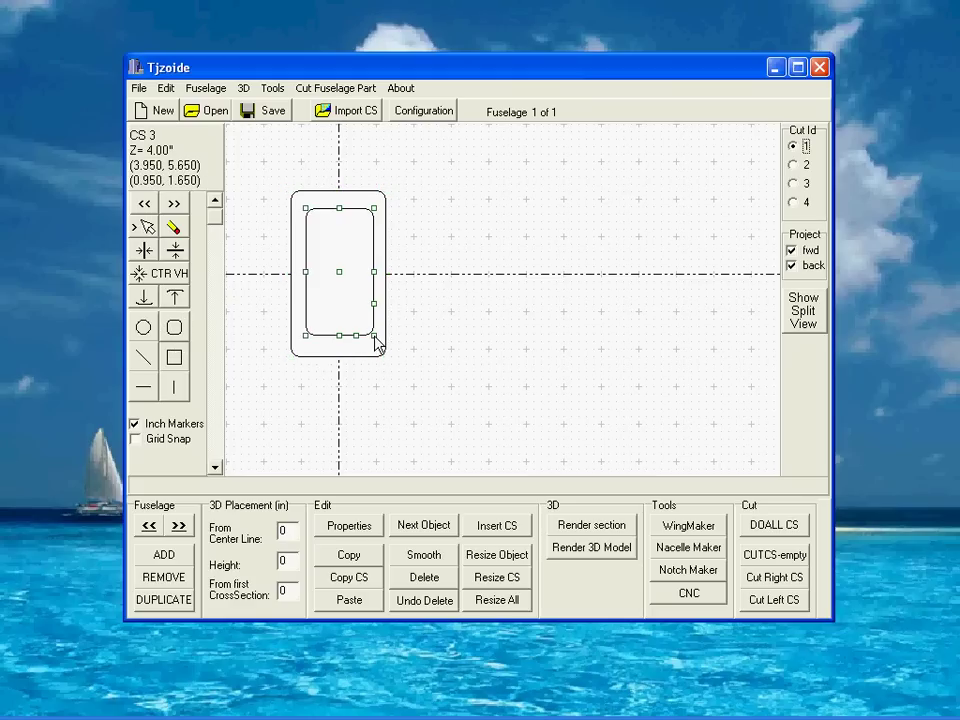
left_click(164, 277)
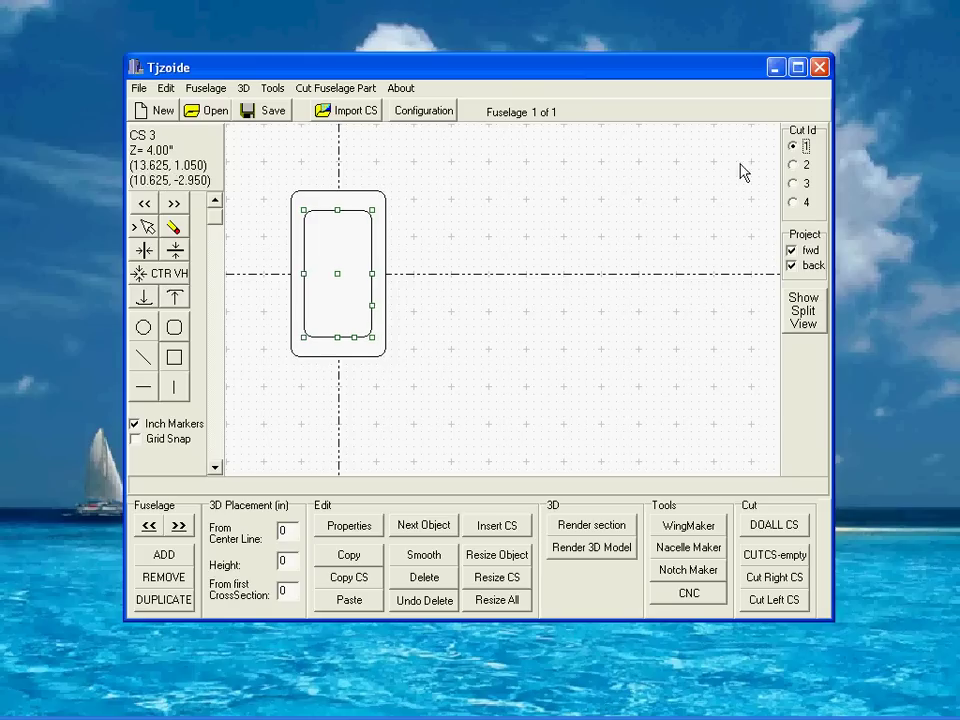
left_click(793, 165)
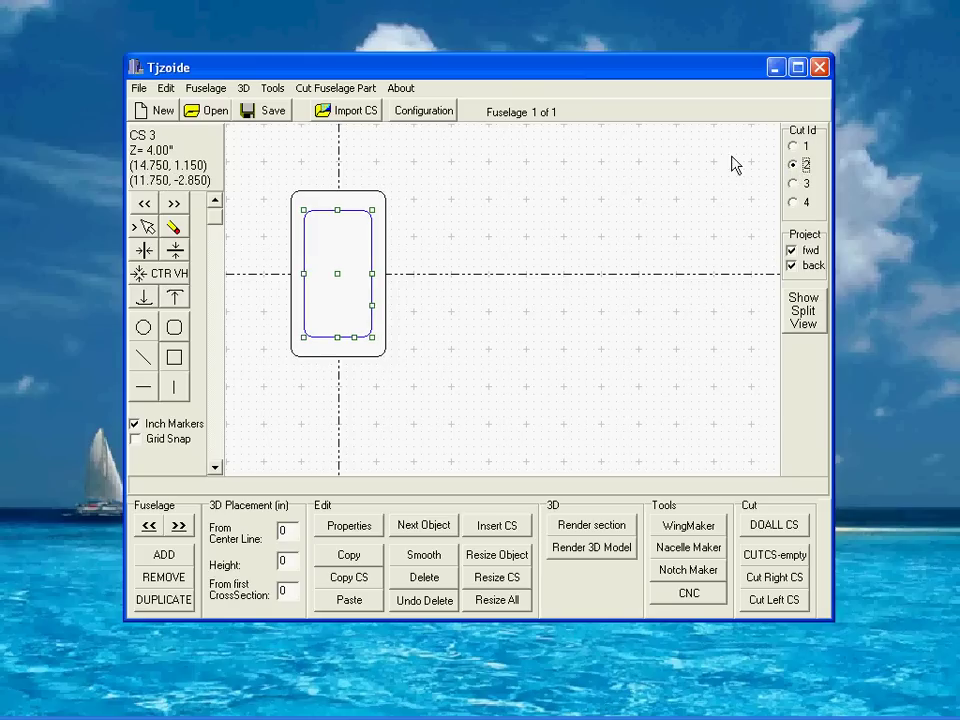
Step: On cross section 11, draw a circle about 2 in across, assign it cut id 1, and centre it on both axes
left_click(216, 314)
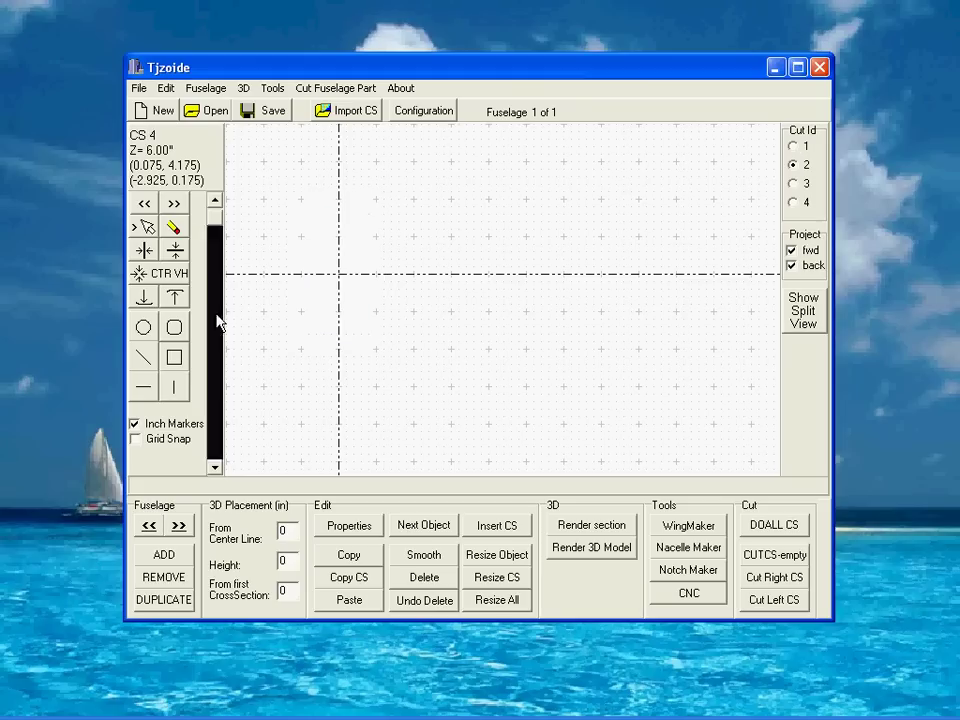
left_click(216, 314)
left_click(216, 314)
left_click(216, 314)
left_click(216, 314)
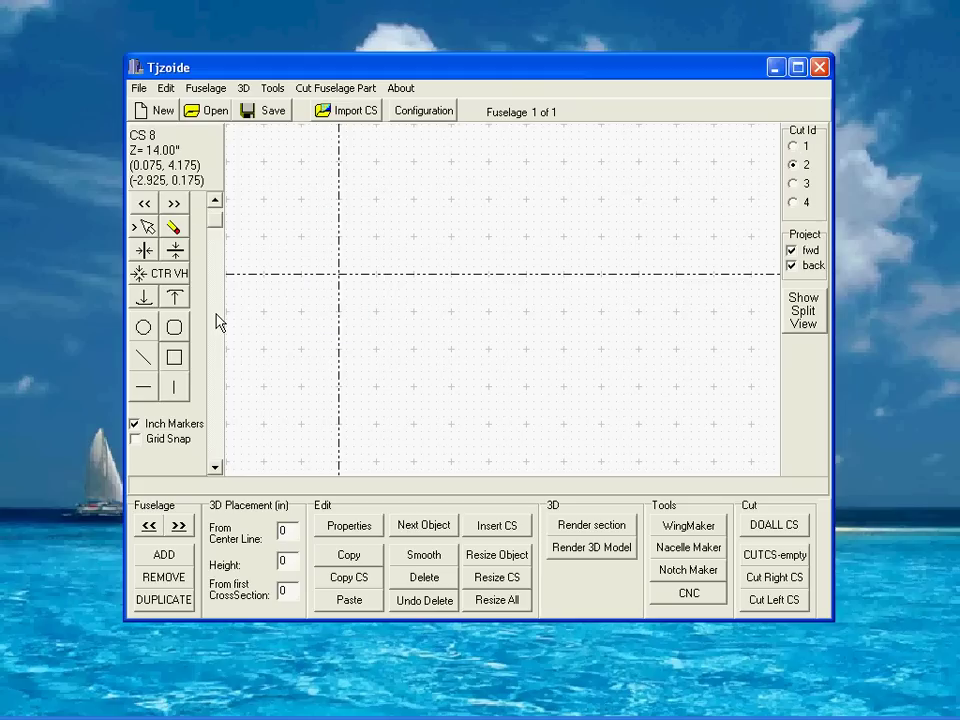
left_click(216, 314)
left_click(216, 314)
left_click(216, 314)
left_click(147, 328)
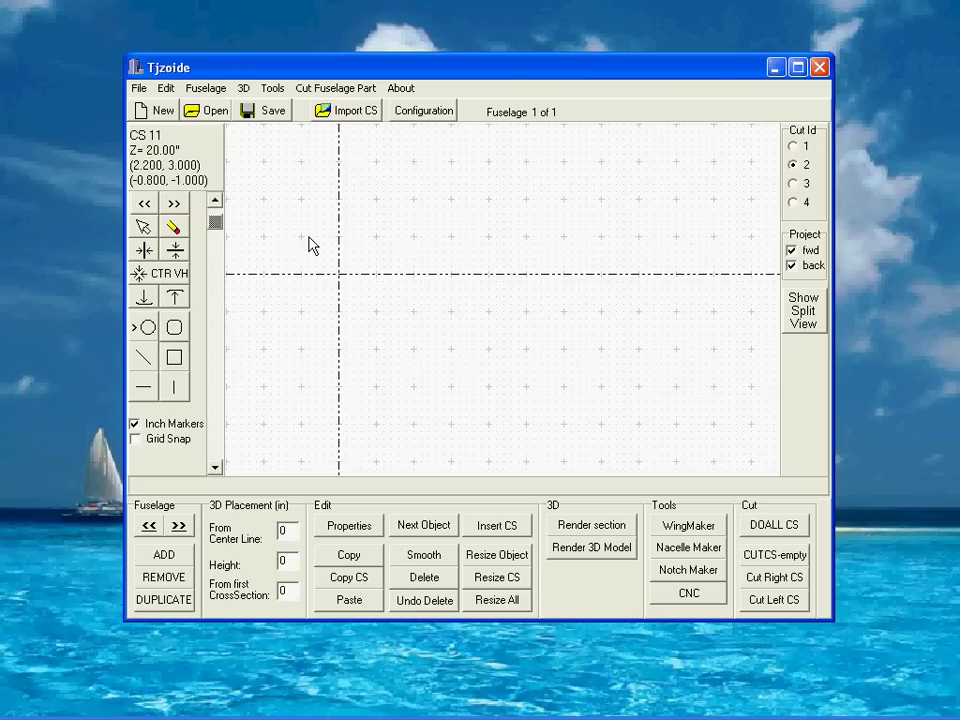
mouse_move(309, 237)
left_mouse_down()
mouse_move(330, 281)
mouse_move(386, 311)
left_mouse_up()
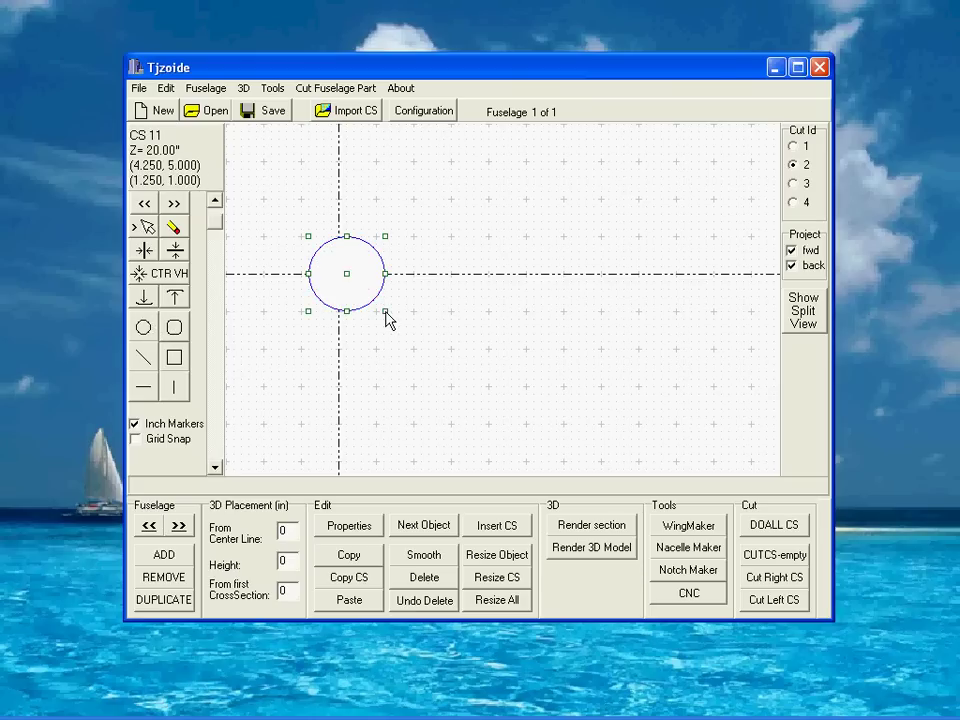
left_click(795, 146)
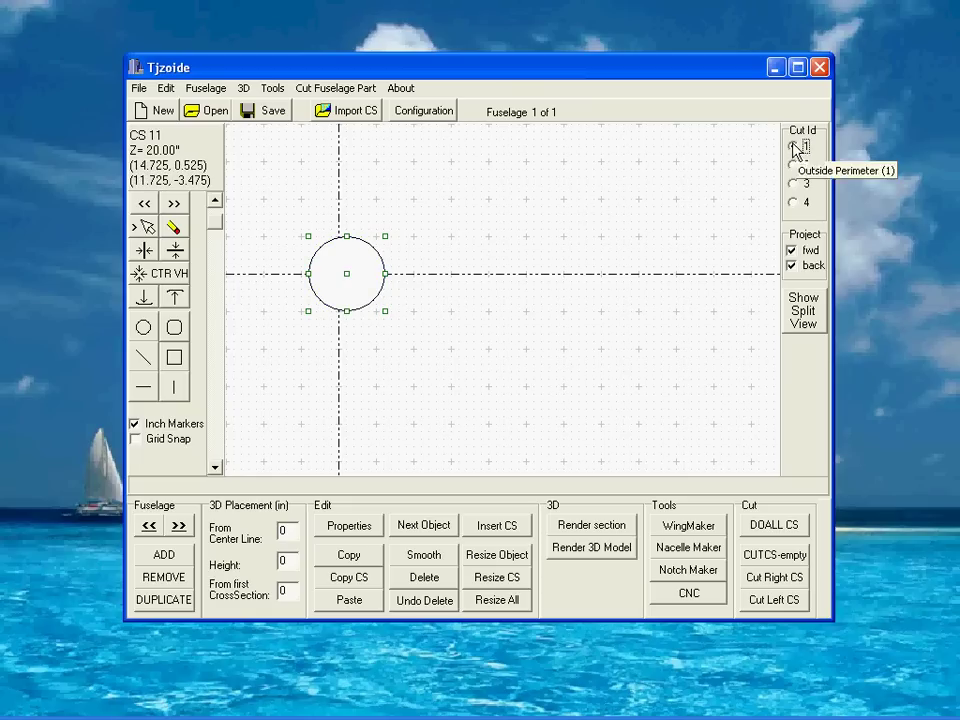
left_click(143, 273)
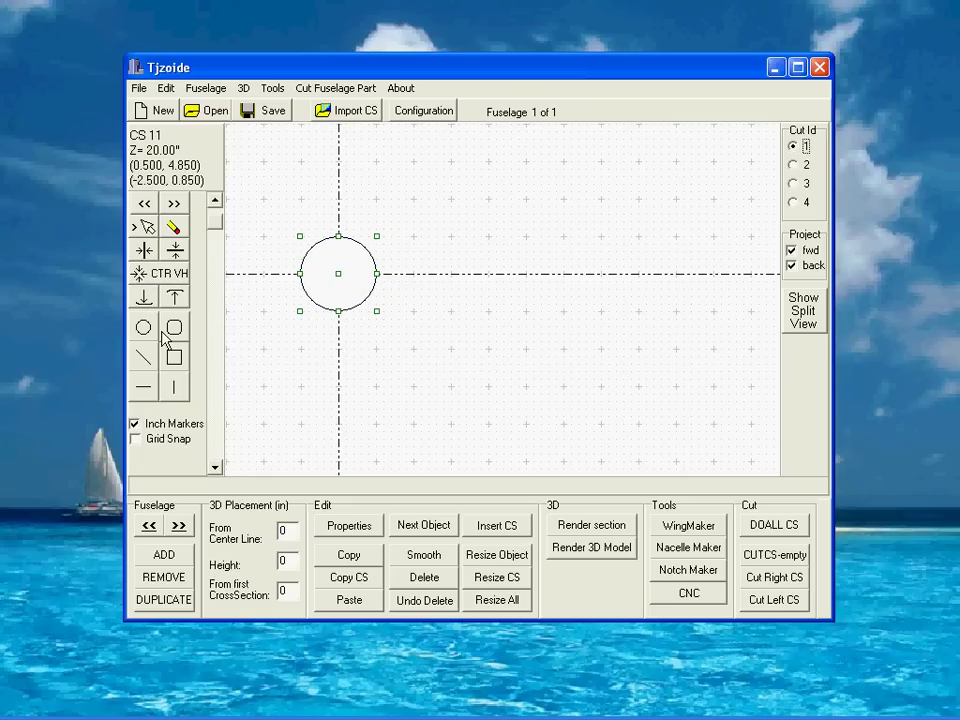
Step: Draw an ellipse about 1.2 by 0.8 in inside the circle on cross section 11 and assign it cut id 2
left_click(147, 327)
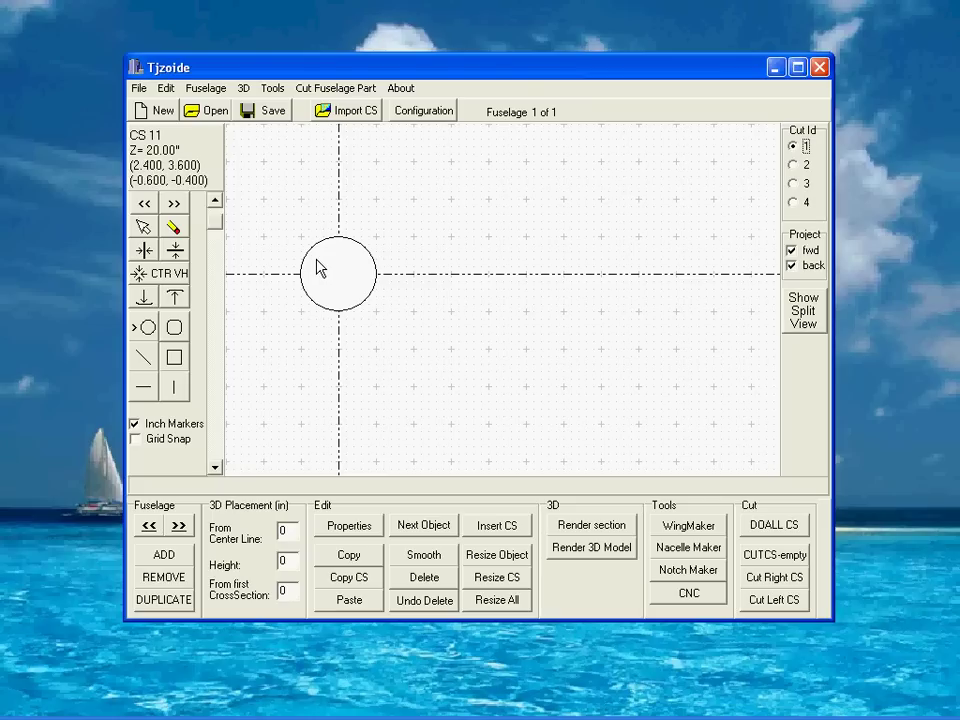
left_click_drag(316, 258, 365, 297)
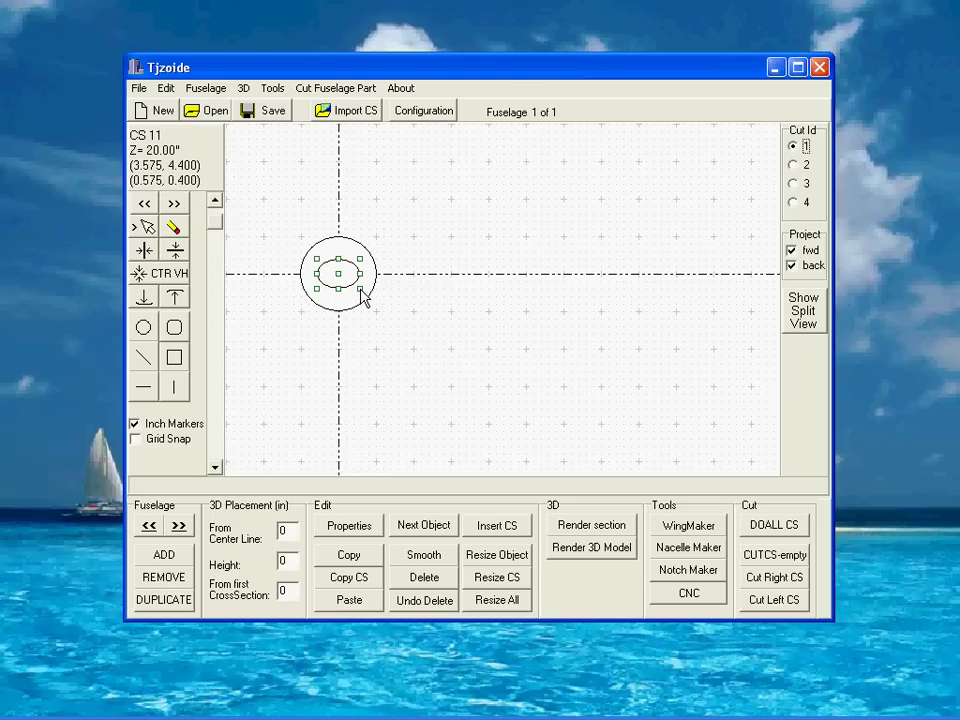
left_click(800, 164)
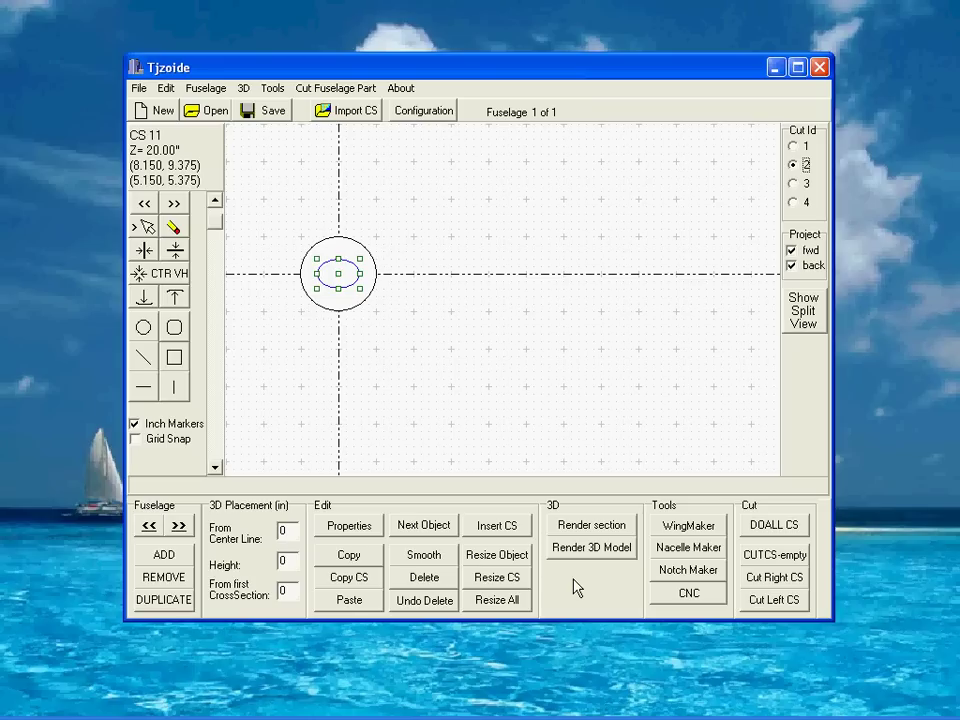
Step: Render the fuselage as a 3D model, inspect its shape, and close the preview
left_click(581, 553)
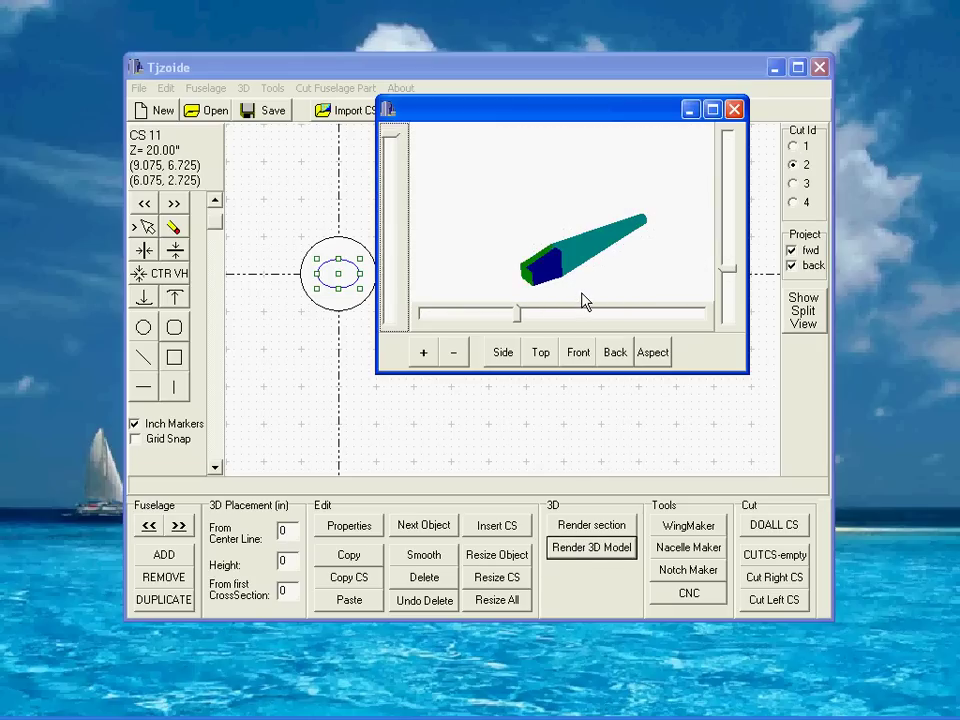
left_click_drag(531, 231, 517, 201)
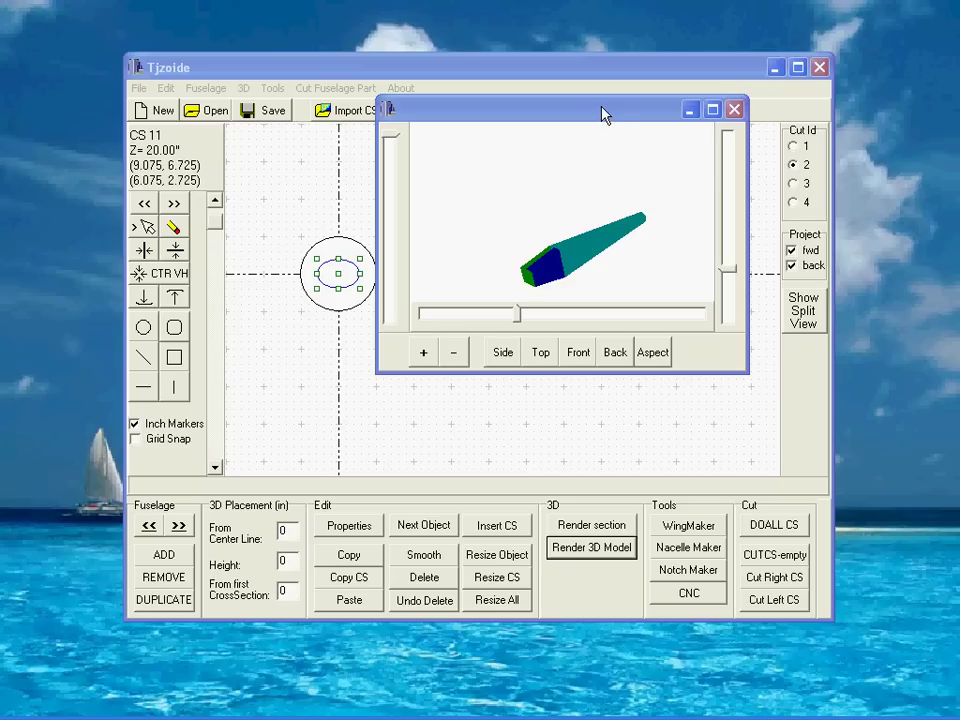
left_click(735, 110)
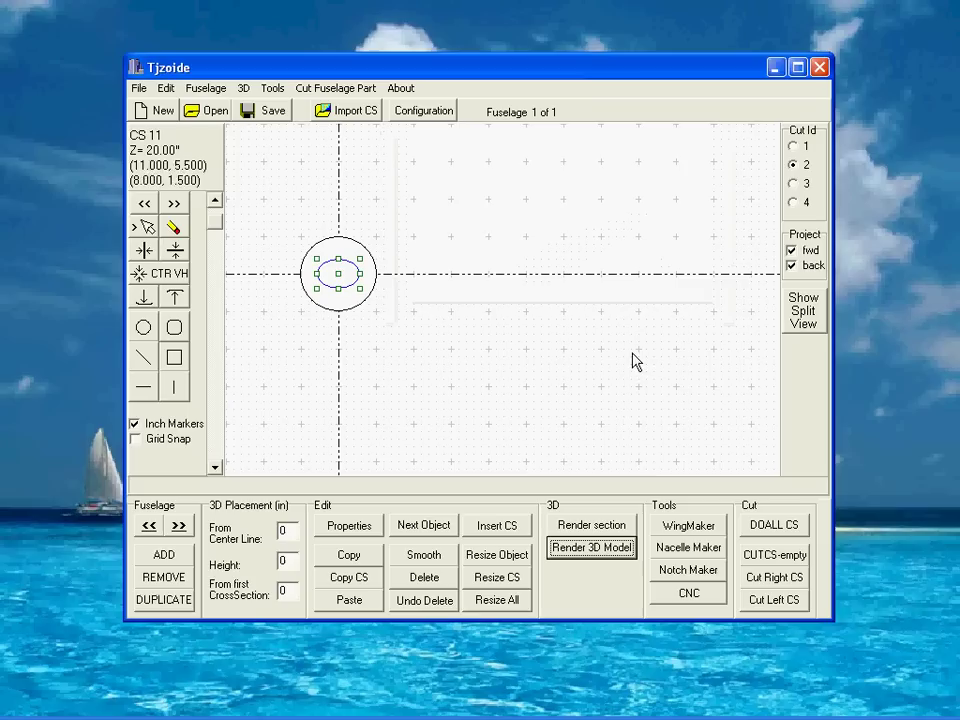
Step: In Wing Maker, thicken the airfoil twice by the 110% factor and make it symmetric at 100%
left_click(672, 530)
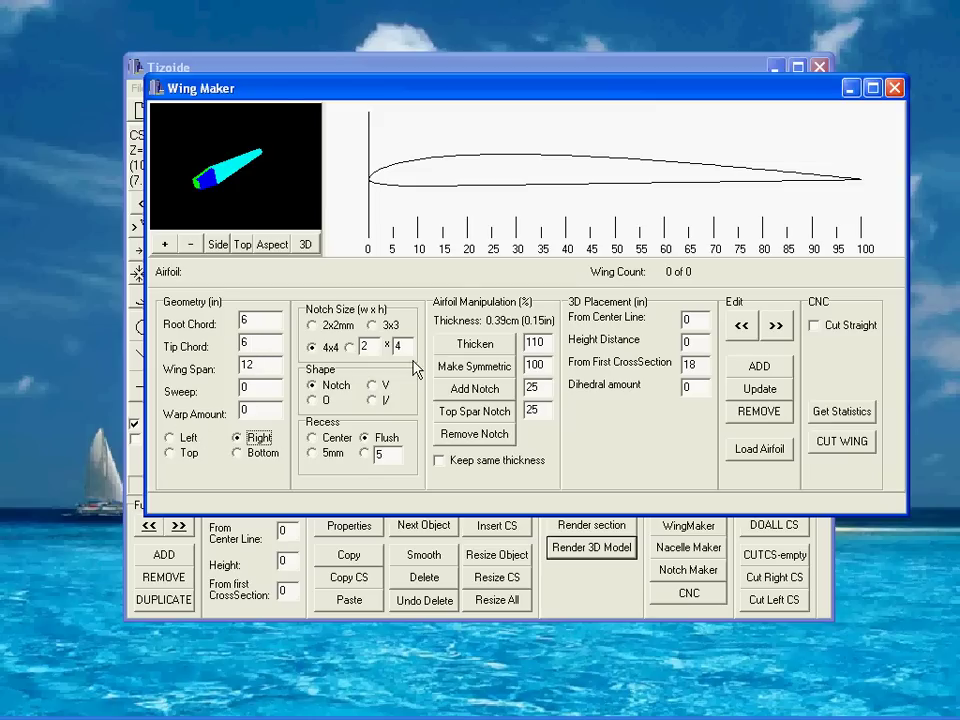
left_click(496, 350)
left_click(497, 351)
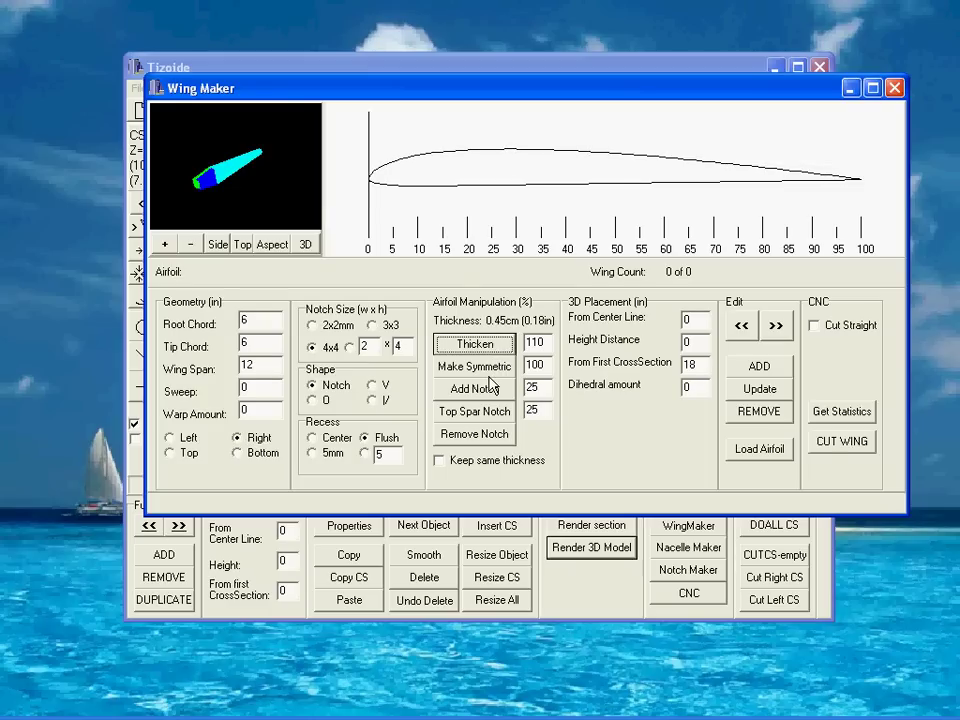
left_click(491, 370)
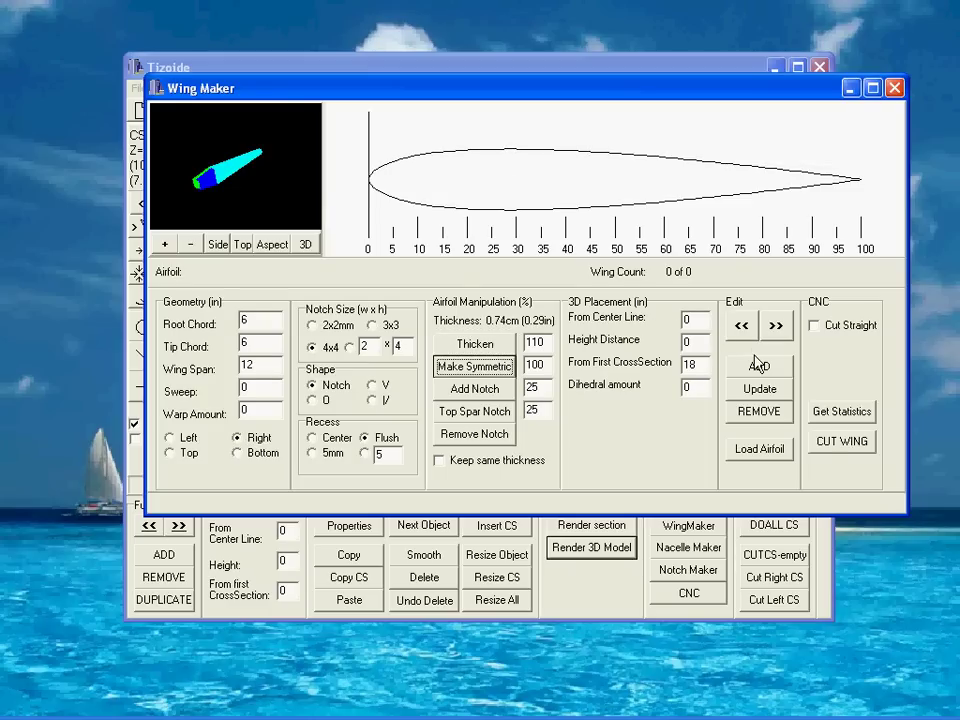
Step: Add a right wing and a left wing, both placed 6 in from the first cross section
double_click(690, 364)
type("8")
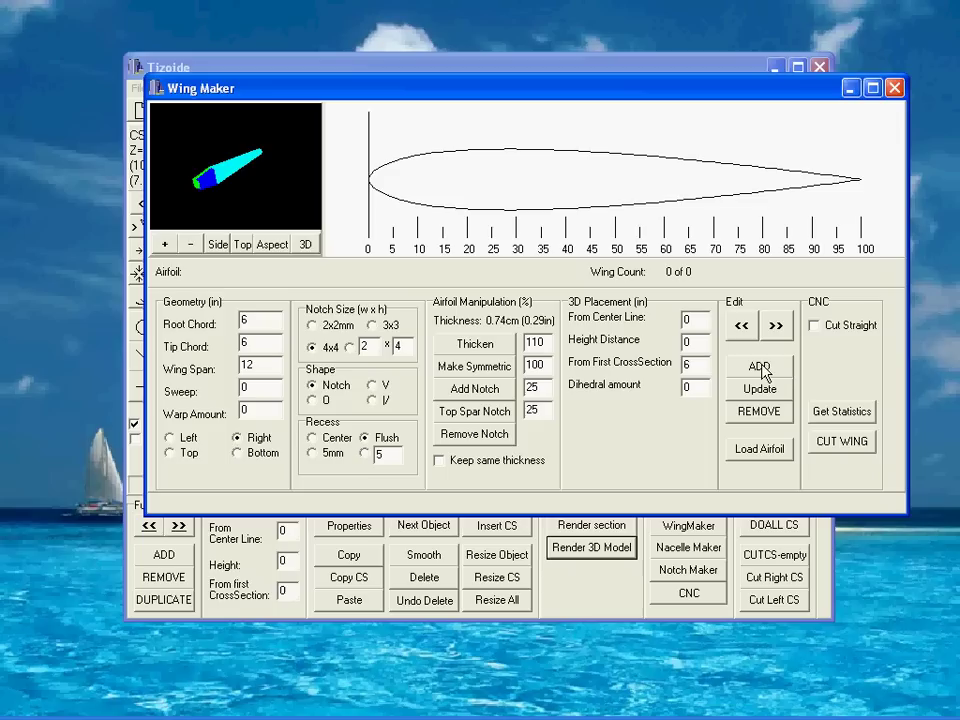
left_click(760, 368)
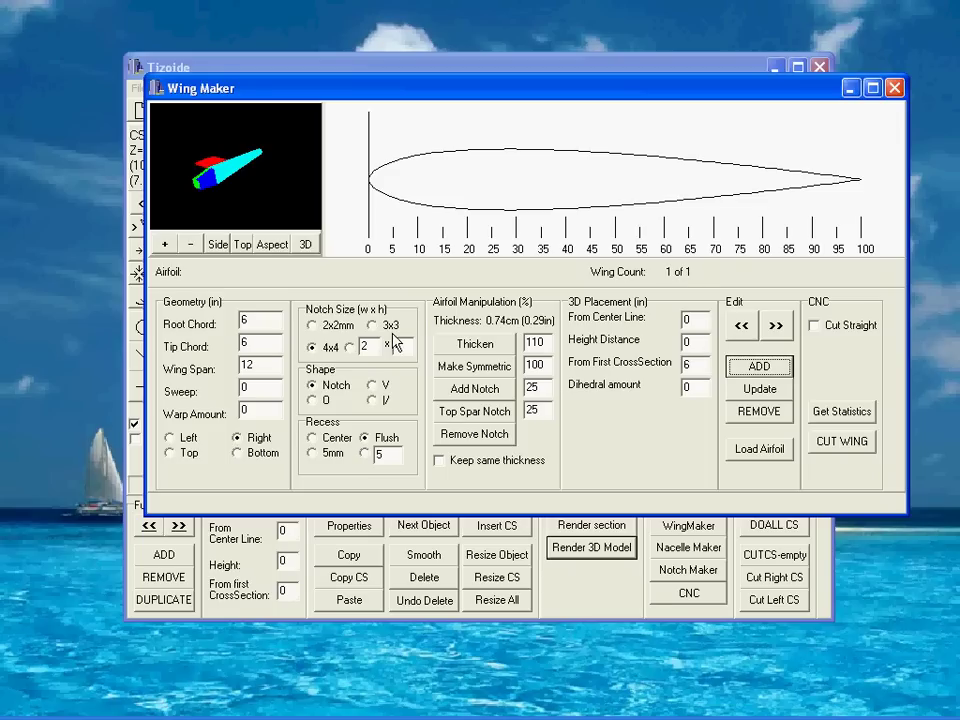
left_click(172, 438)
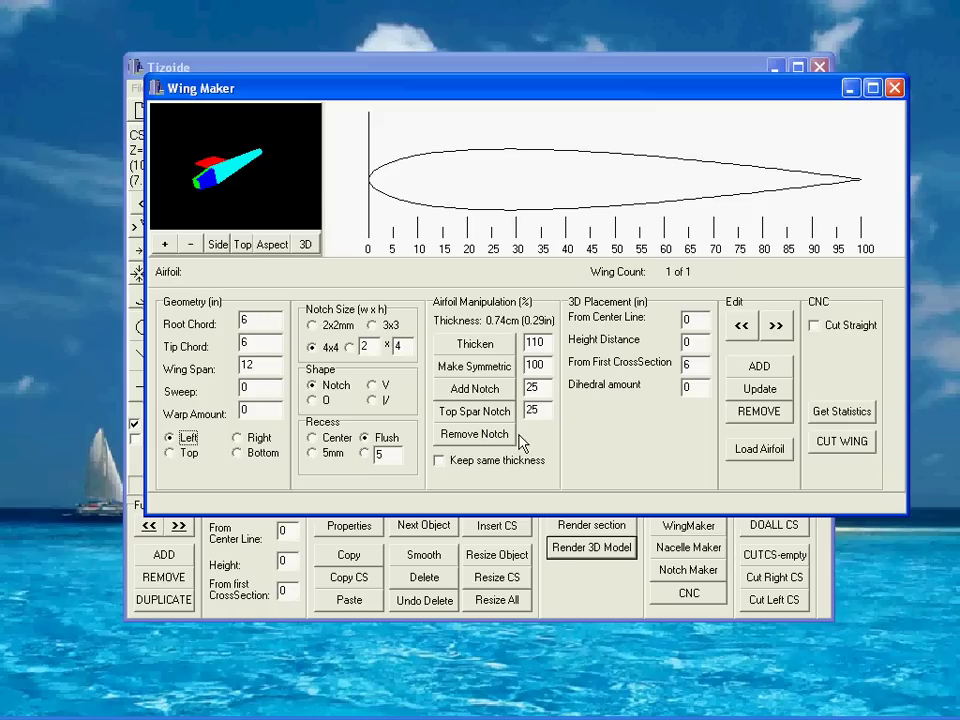
left_click(760, 368)
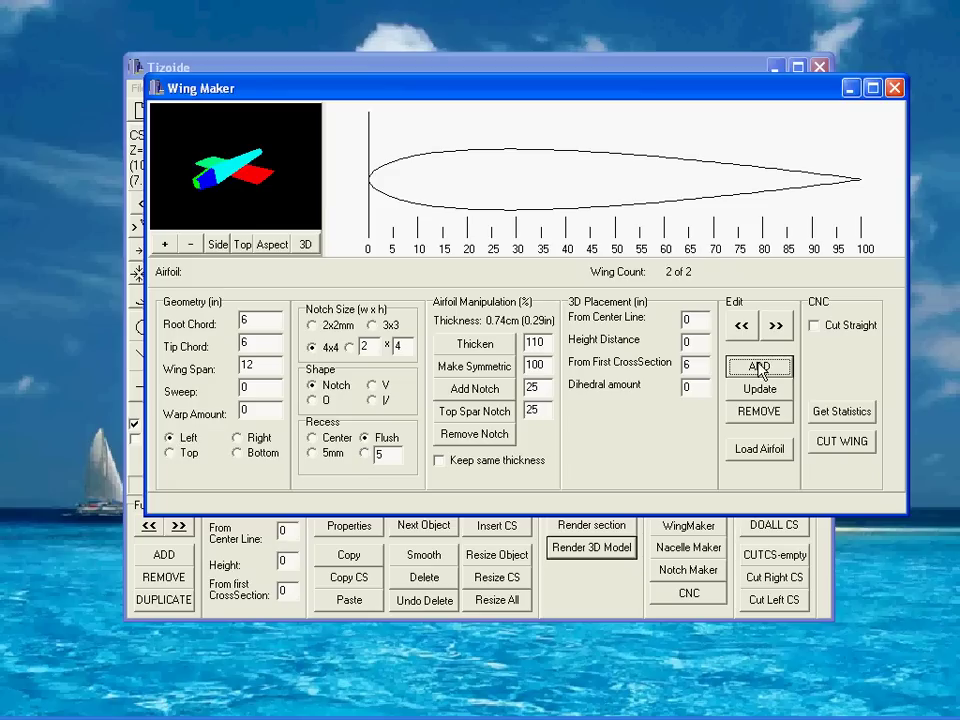
Step: Add left and right tail wings with 3 in root and tip chords, 6 in span, placed 18 in from the first cross section
double_click(257, 321)
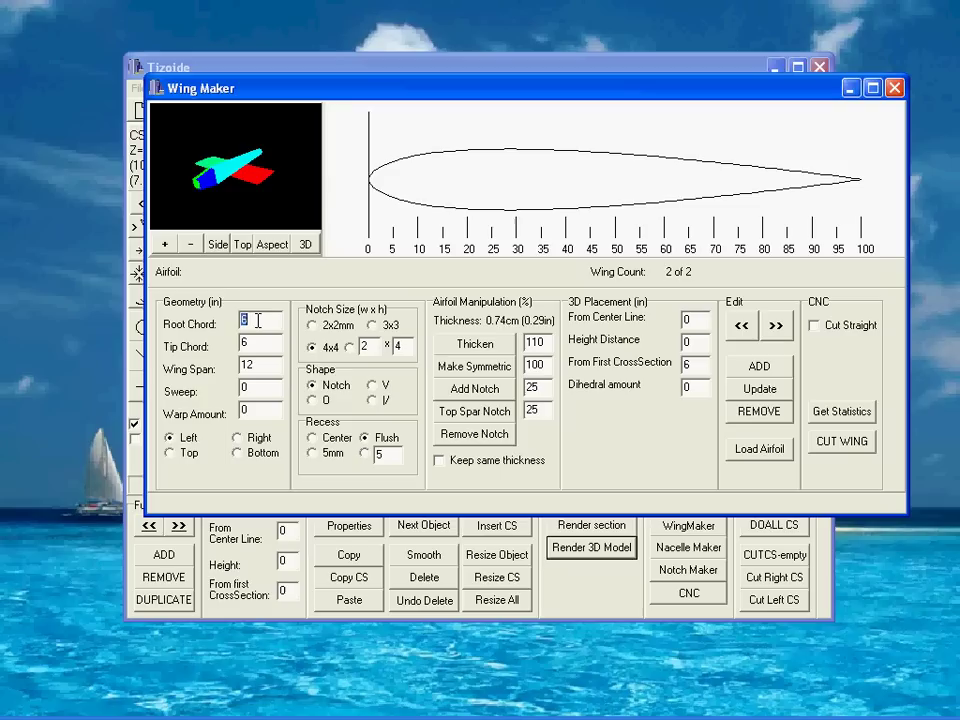
type("3")
double_click(251, 341)
type("3")
double_click(251, 367)
type("6")
double_click(683, 367)
type("1")
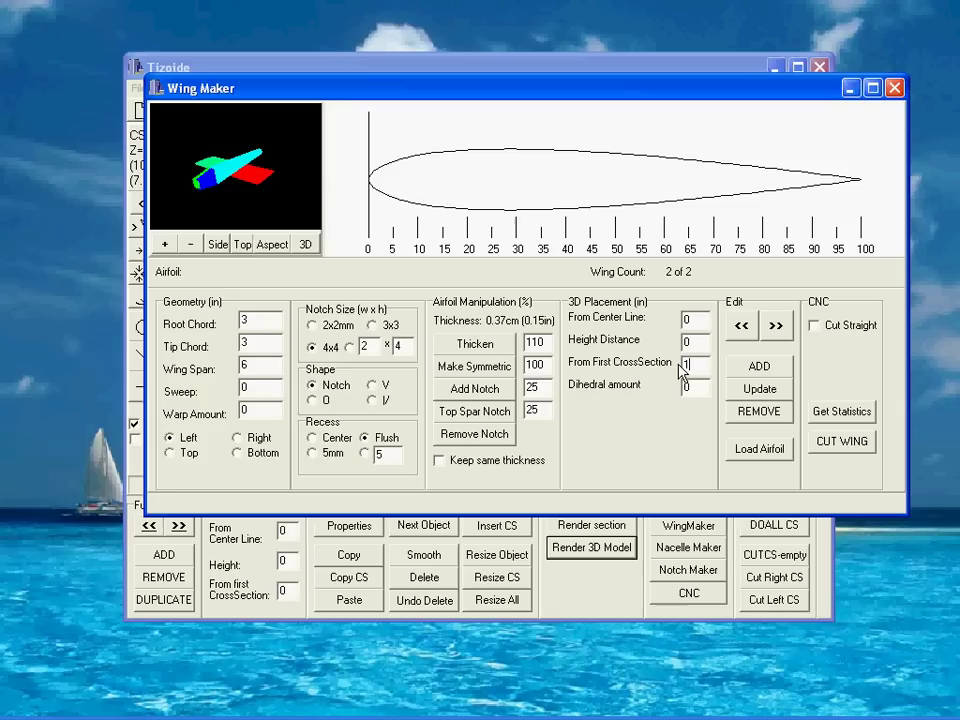
type("8")
left_click(760, 366)
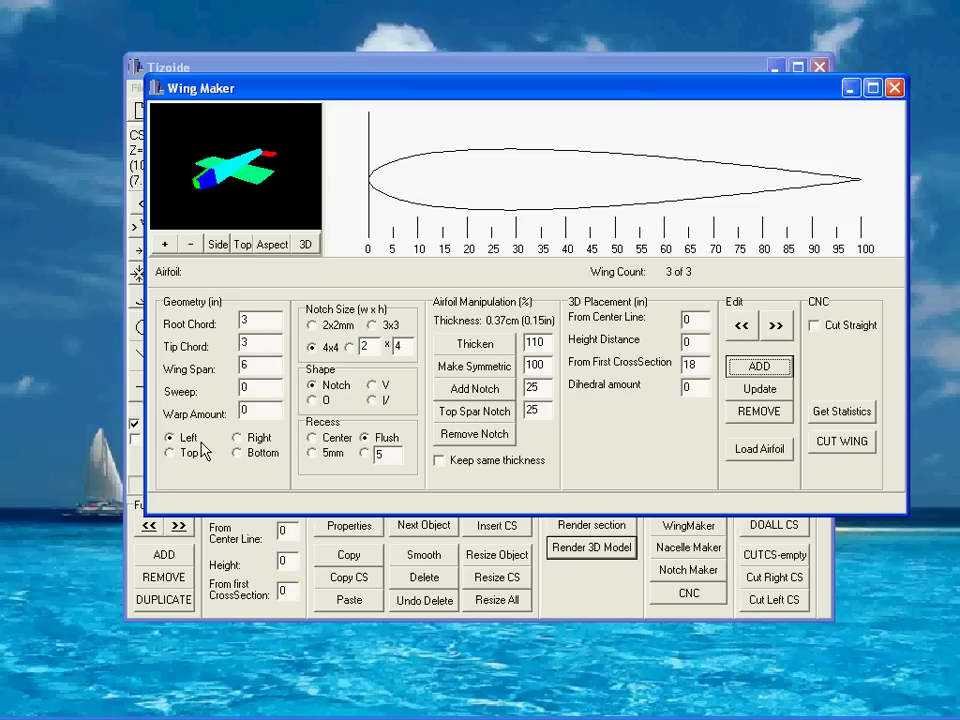
left_click(258, 440)
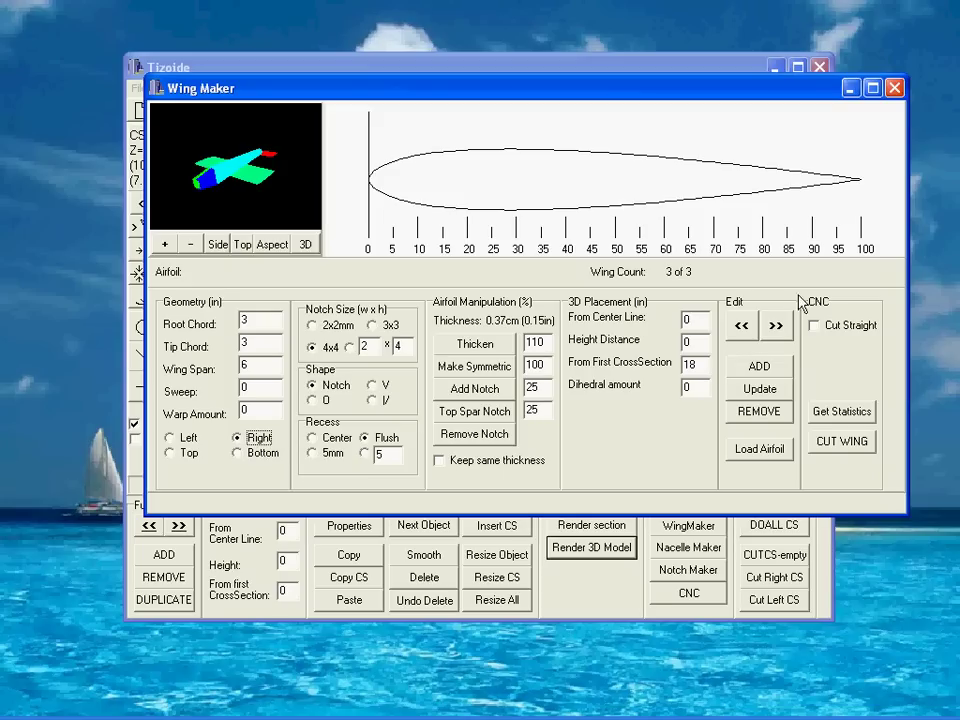
left_click(758, 366)
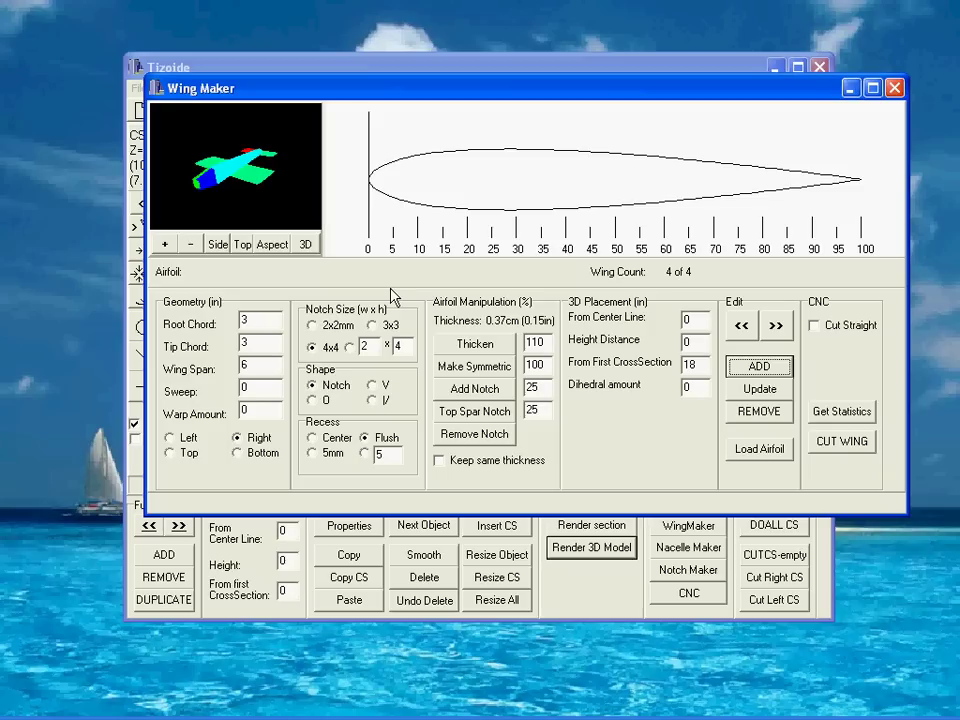
Step: Add a top fin with a 2 in tip chord and 2 in sweep, and inspect the airplane in the 3D preview
left_click(250, 342)
left_click_drag(234, 334, 217, 335)
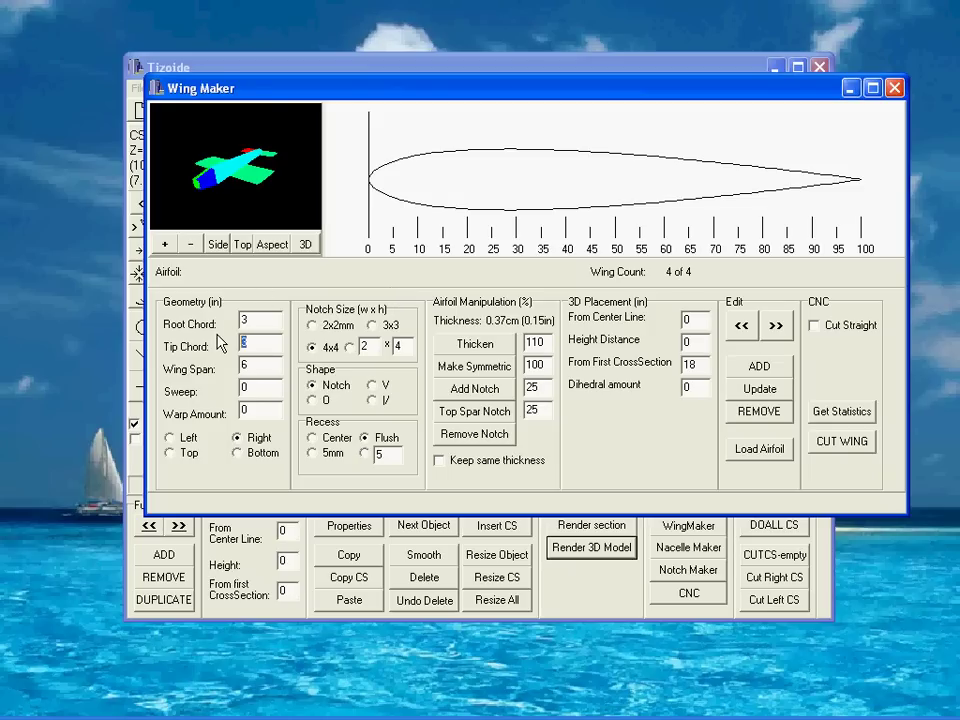
type("2")
left_click_drag(254, 387, 240, 387)
type("2")
left_click(171, 454)
left_click(781, 372)
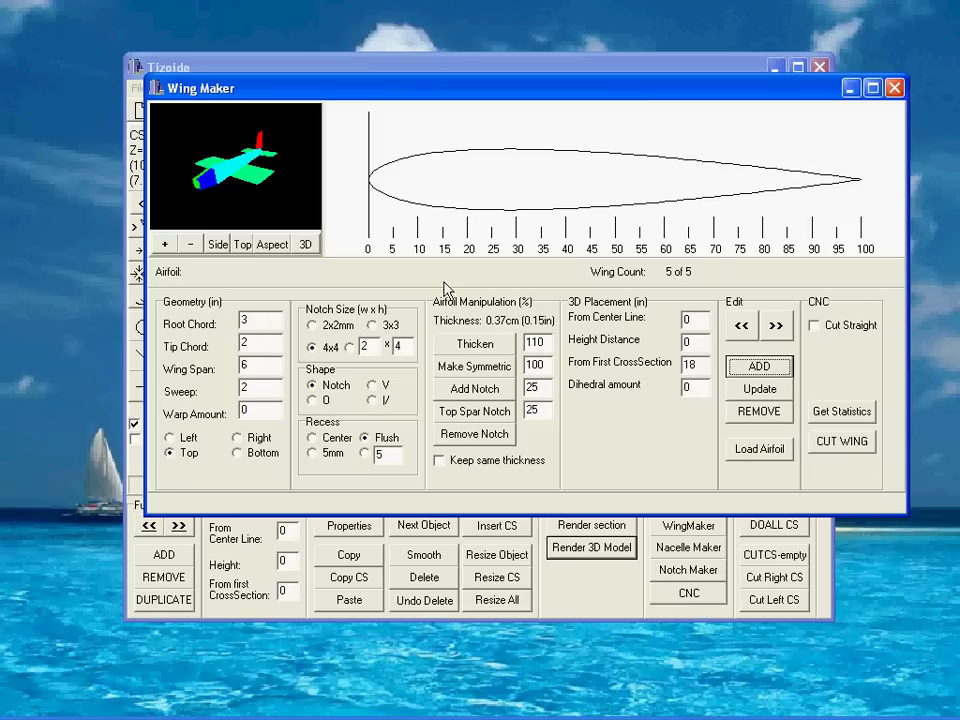
left_click(272, 243)
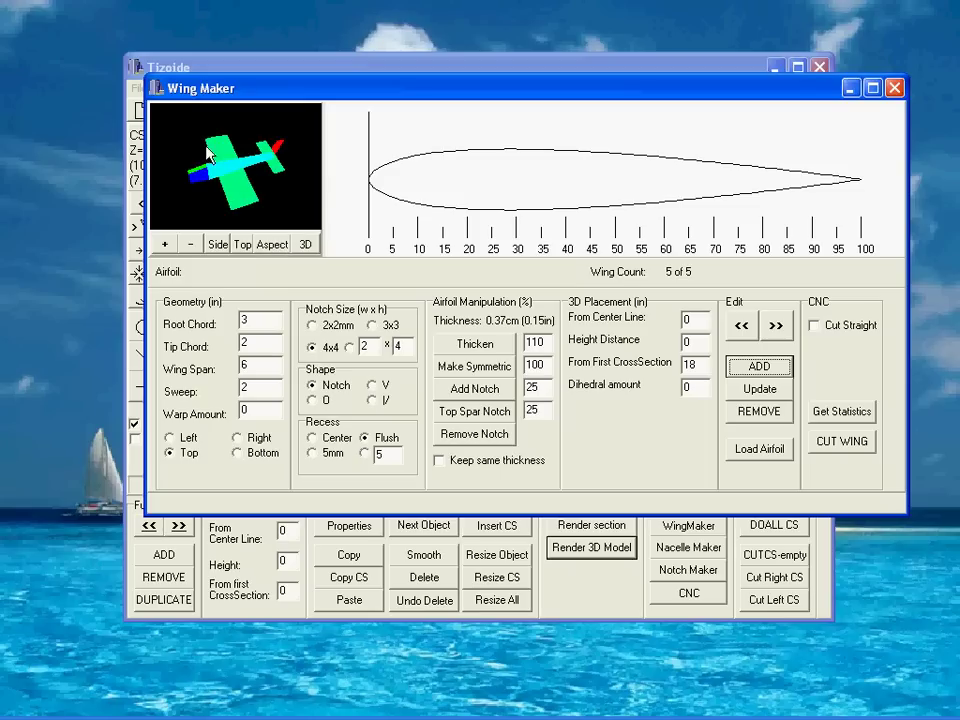
left_click_drag(216, 198, 285, 120)
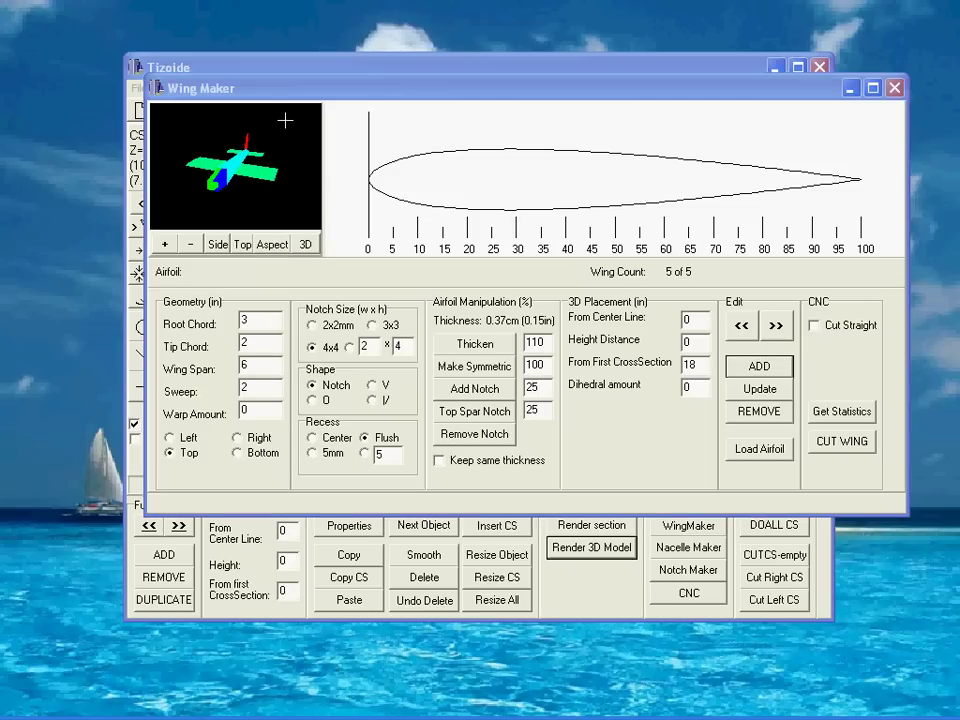
Step: Return to the fuselage window and save the airplane model as tutorial 1.tjz in the tuturials folder
left_click(320, 67)
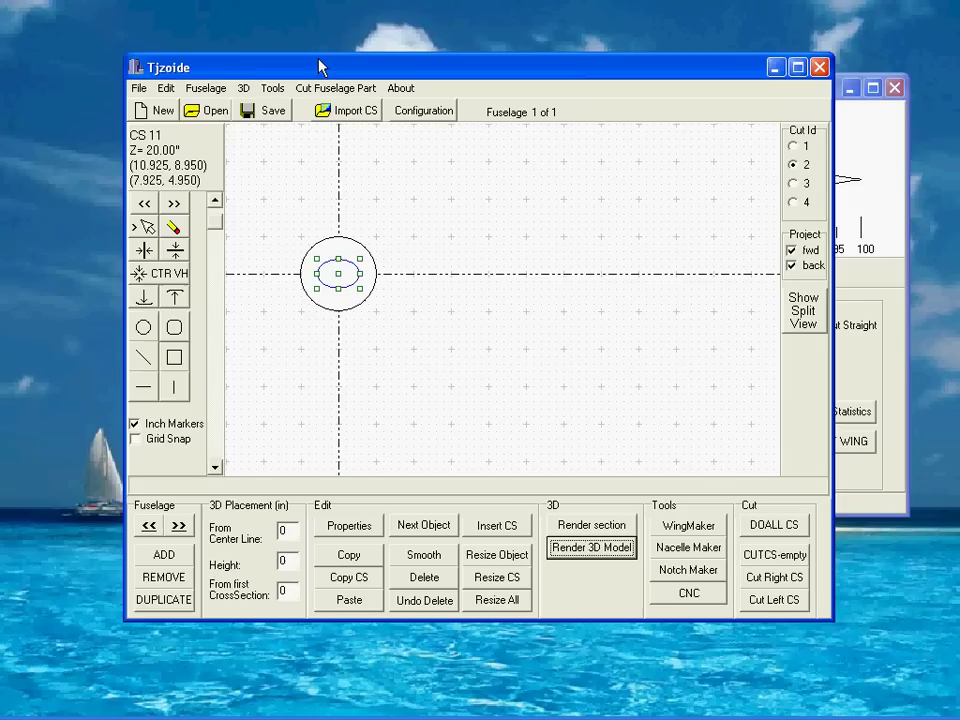
left_click(268, 112)
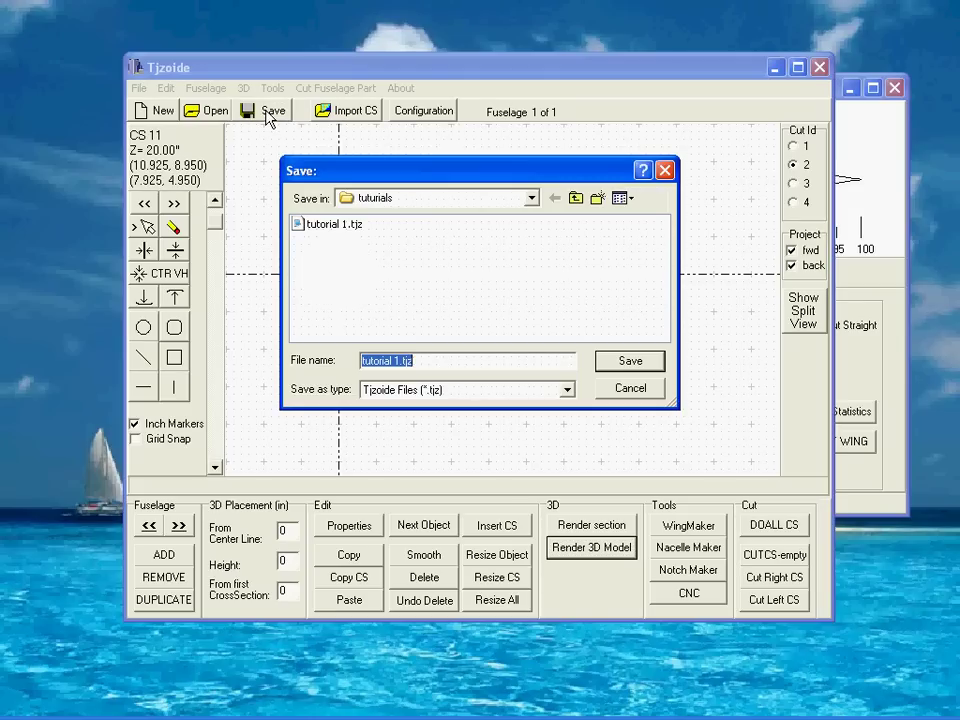
left_click(630, 362)
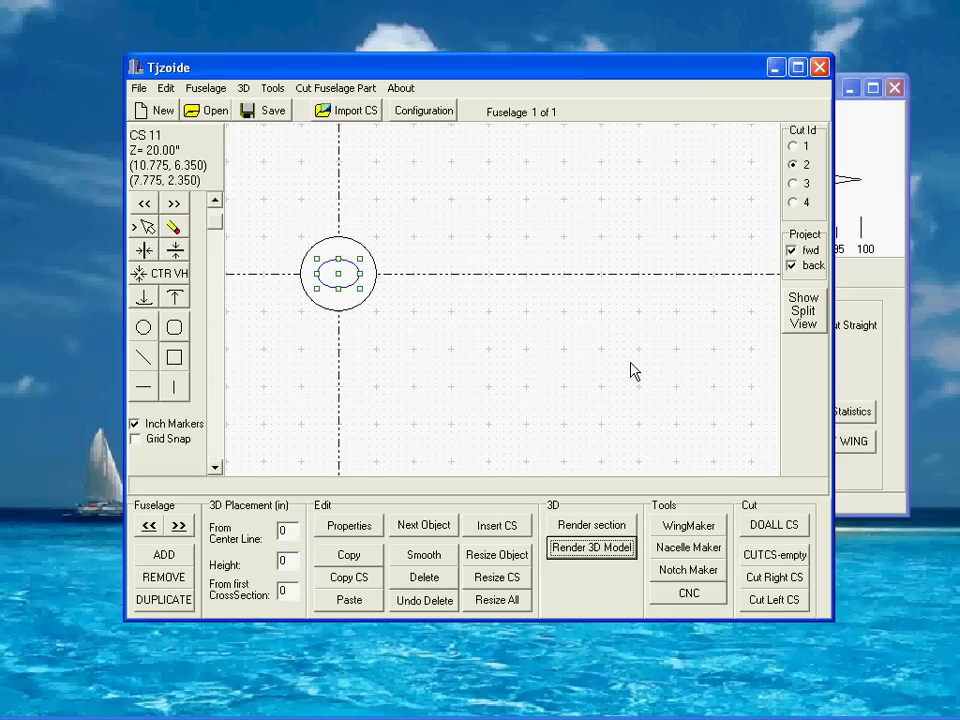
left_click(793, 166)
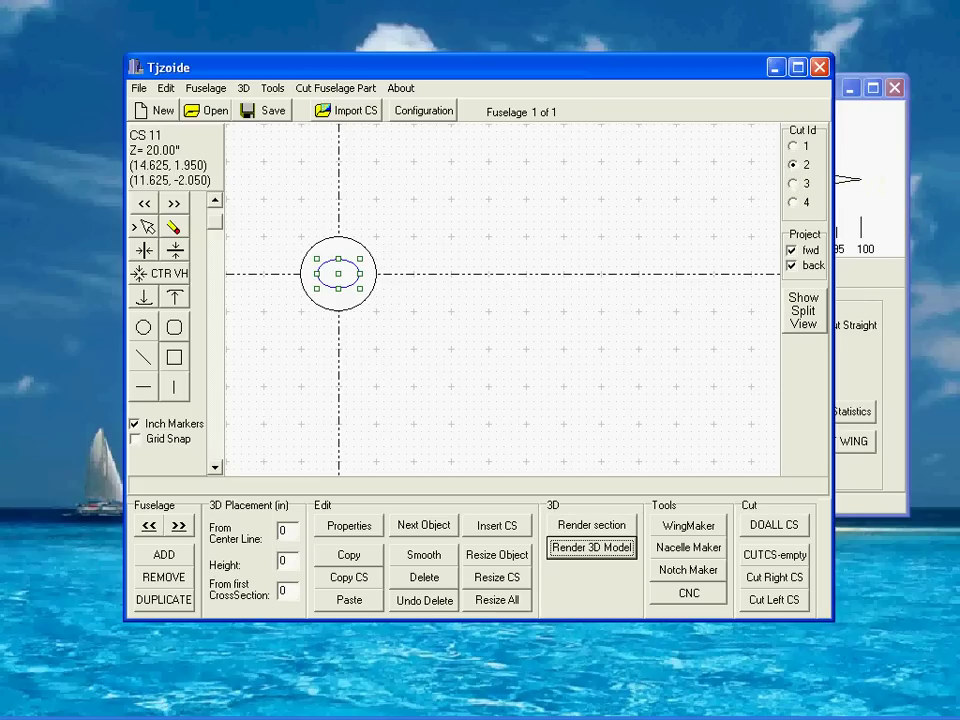